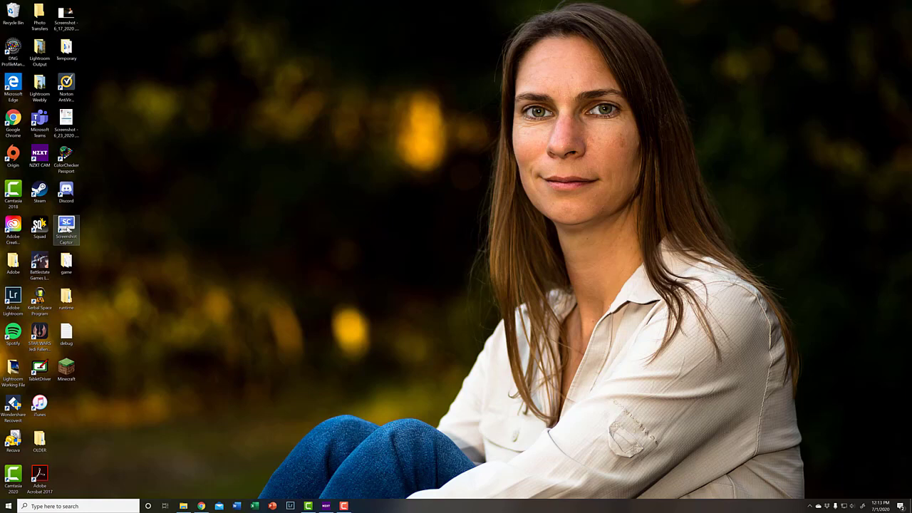
Step: Launch Screenshot Captor and drag a region capture around Chrome's textbook page 252 exercises
double_click(66, 232)
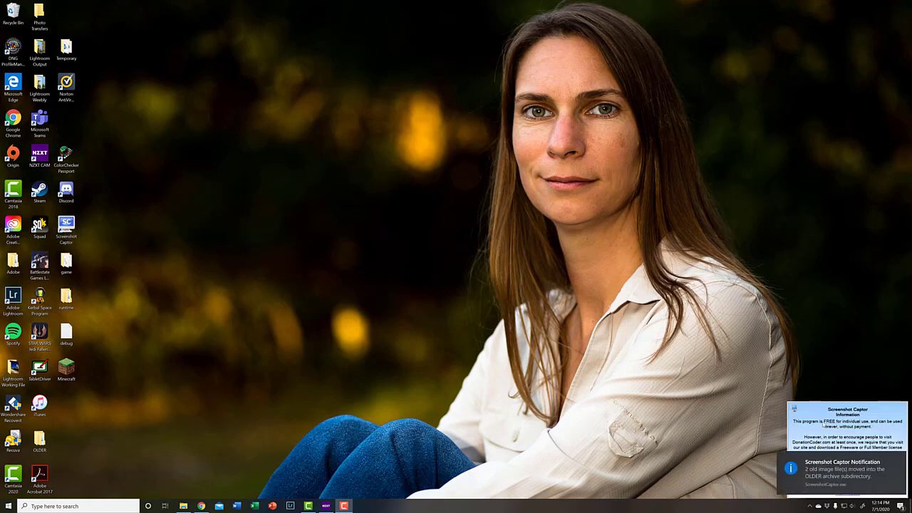
left_click(822, 422)
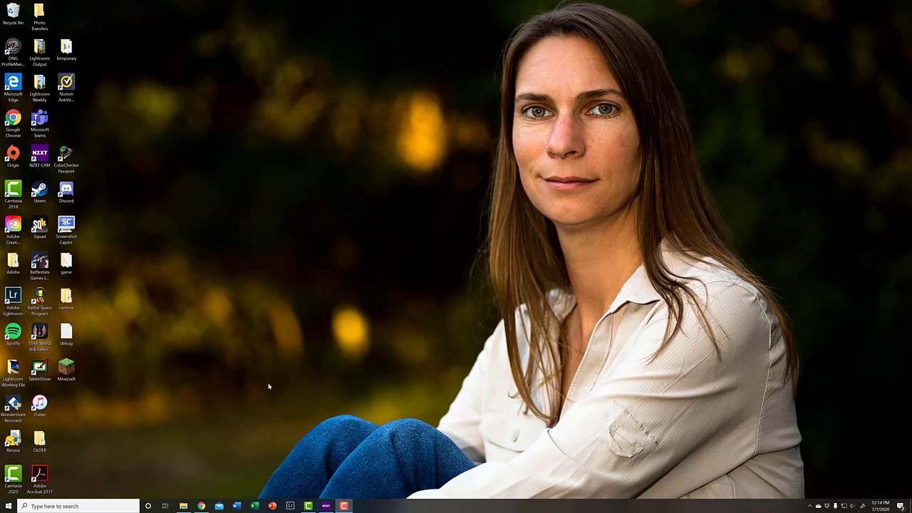
left_click(202, 505)
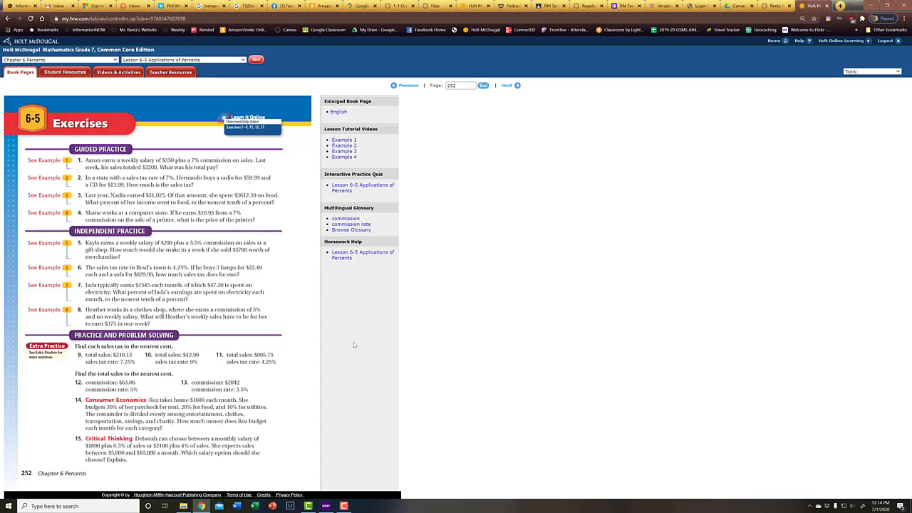
key("Print")
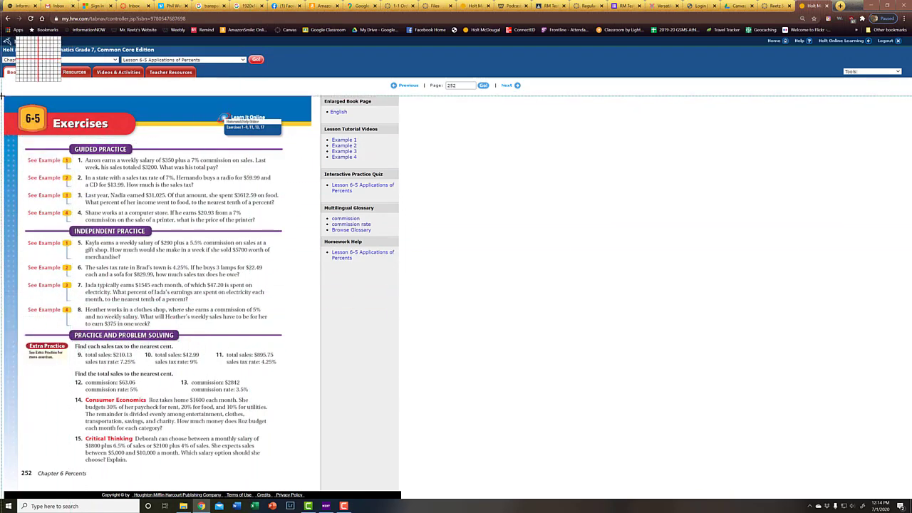
left_click_drag(3, 94, 399, 493)
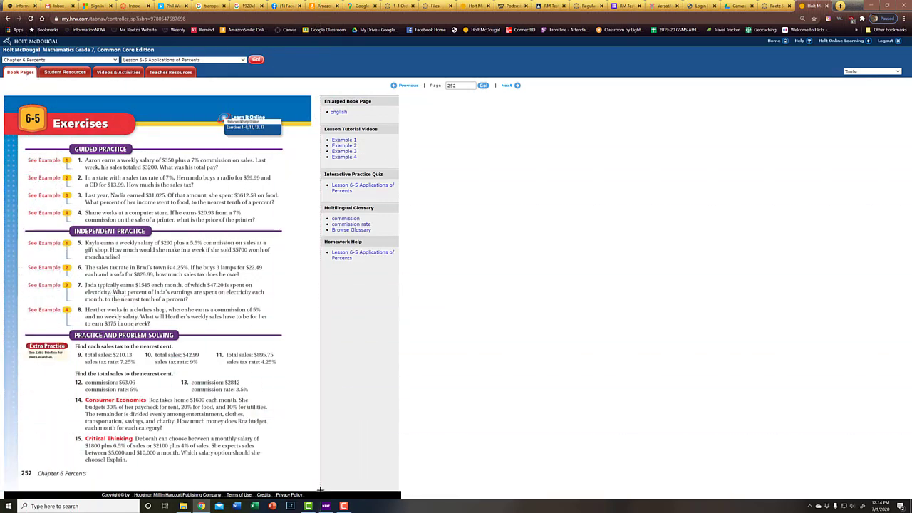
Step: Save the capture as '252' in Desktop > Temporary > Book Pages
left_click(437, 271)
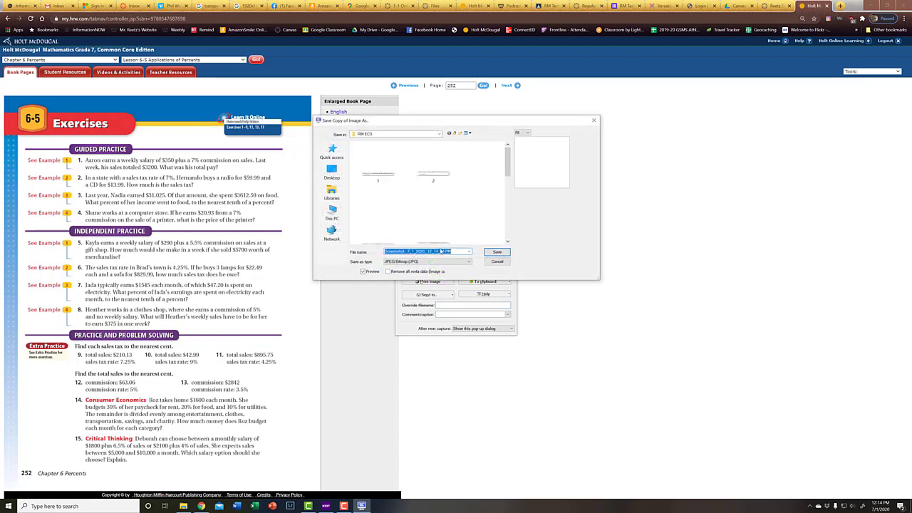
type("252")
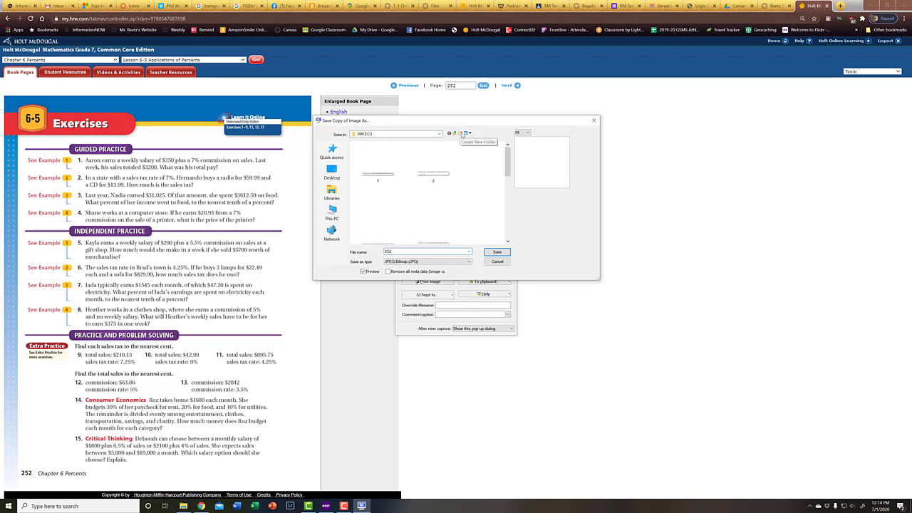
left_click(331, 174)
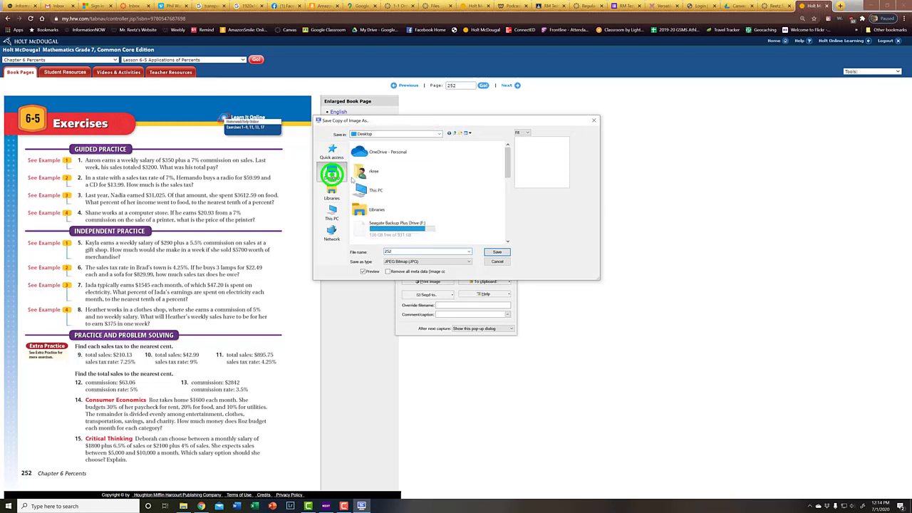
scroll(370, 205, "down", 5)
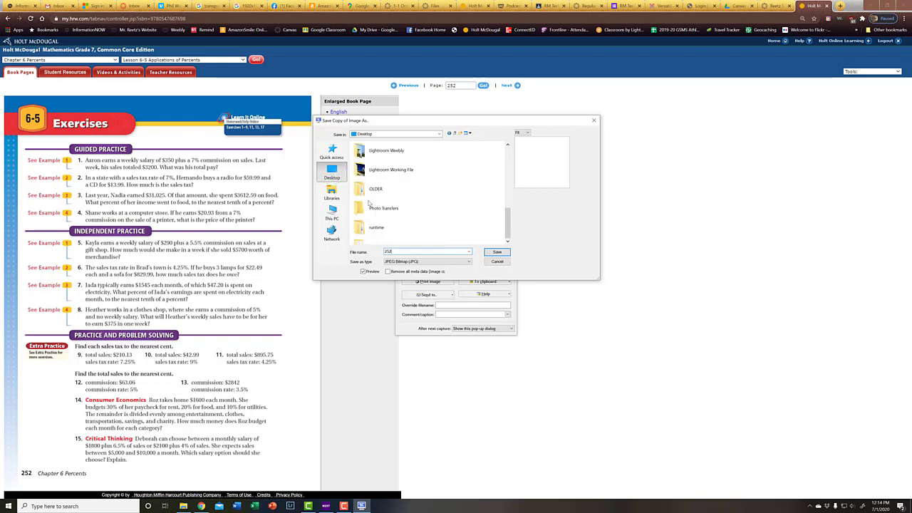
double_click(379, 236)
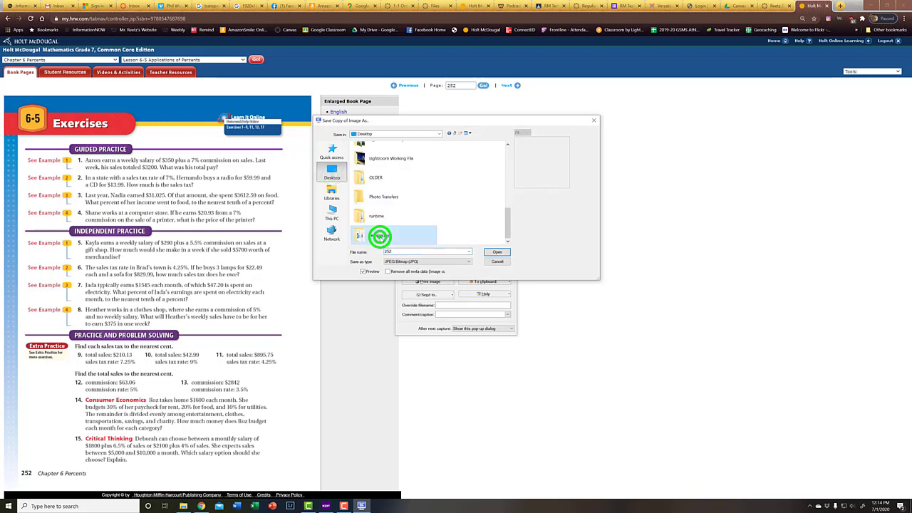
double_click(374, 171)
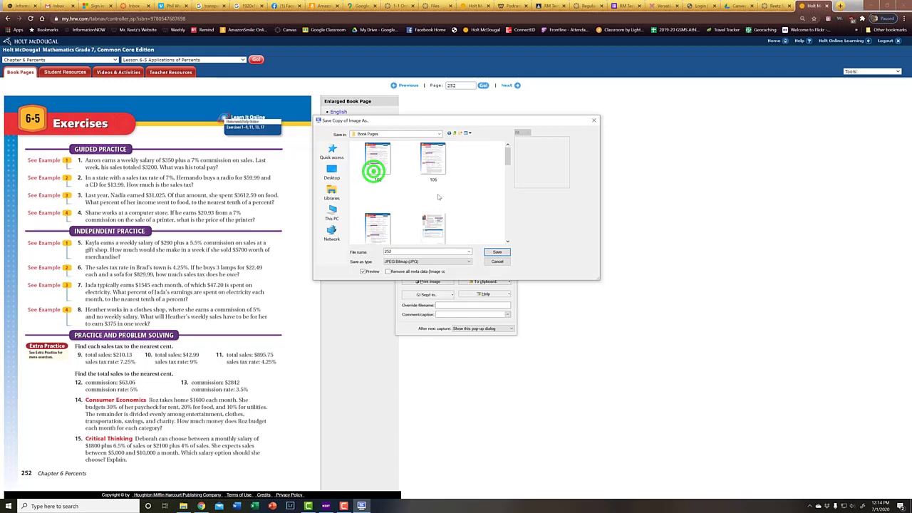
left_click(495, 252)
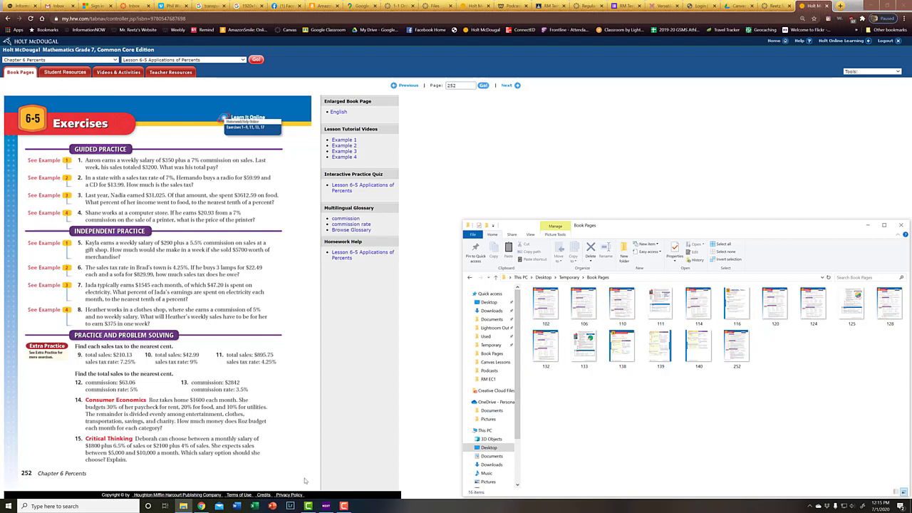
Step: Check that 252 appears in the Book Pages folder, then bring Chrome back up
left_click(202, 506)
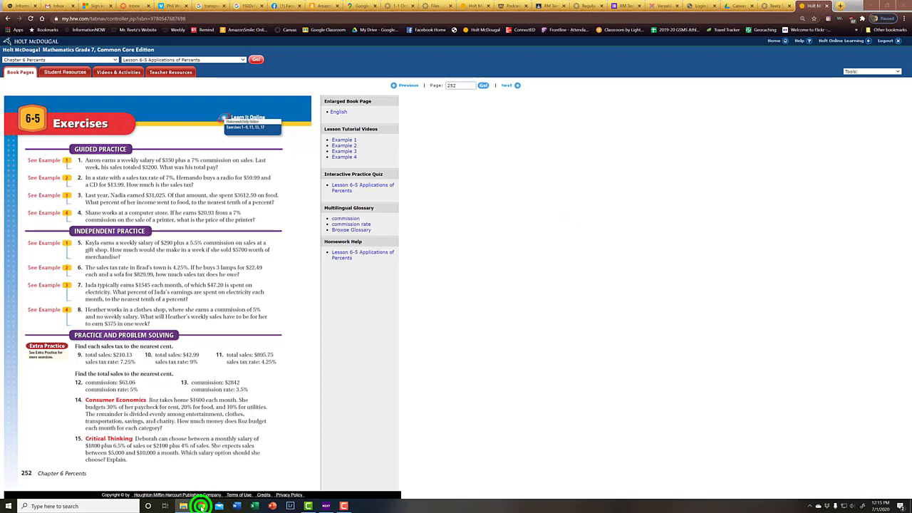
left_click(202, 506)
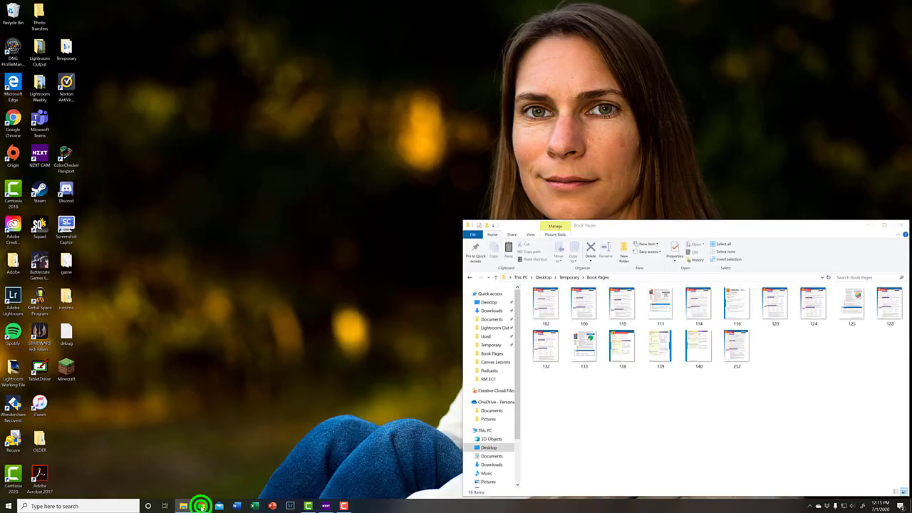
left_click(201, 506)
Step: In the Canvas course, add a [New Page] item titled 'HW P252' to Other Useful Things
left_click(771, 7)
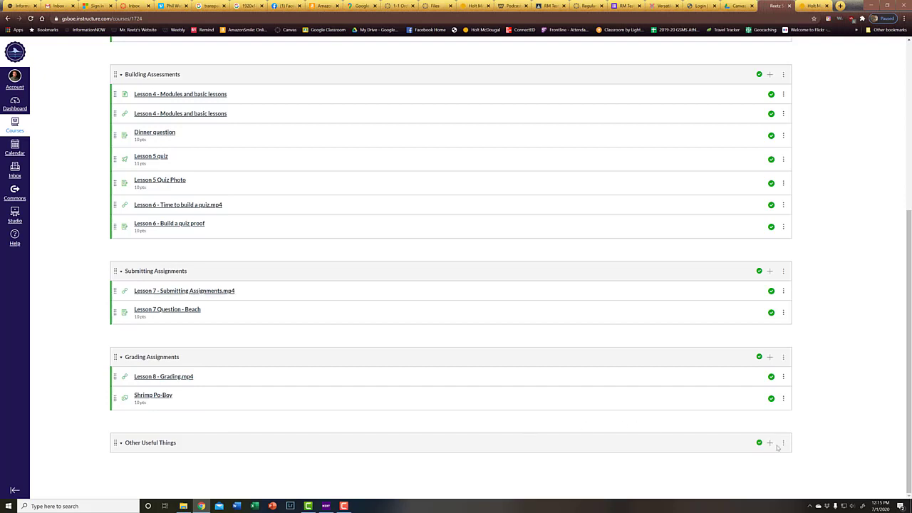
left_click(769, 442)
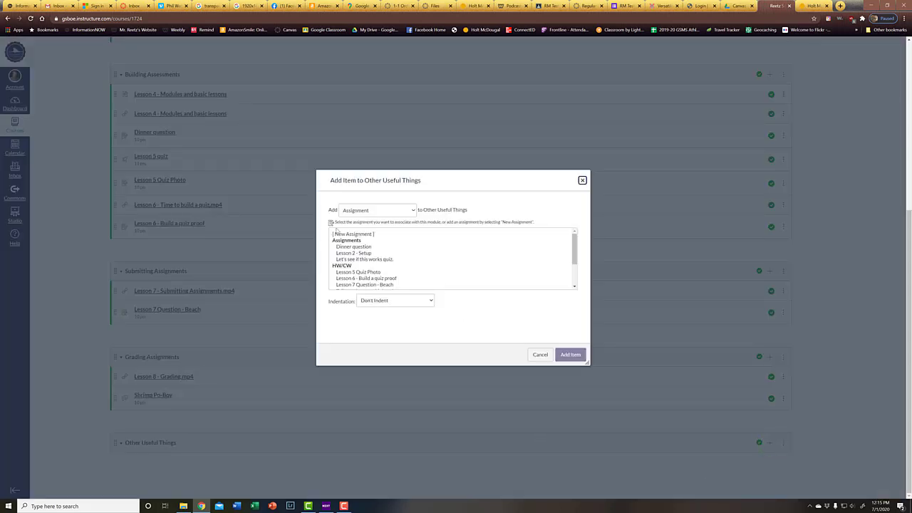
left_click(373, 211)
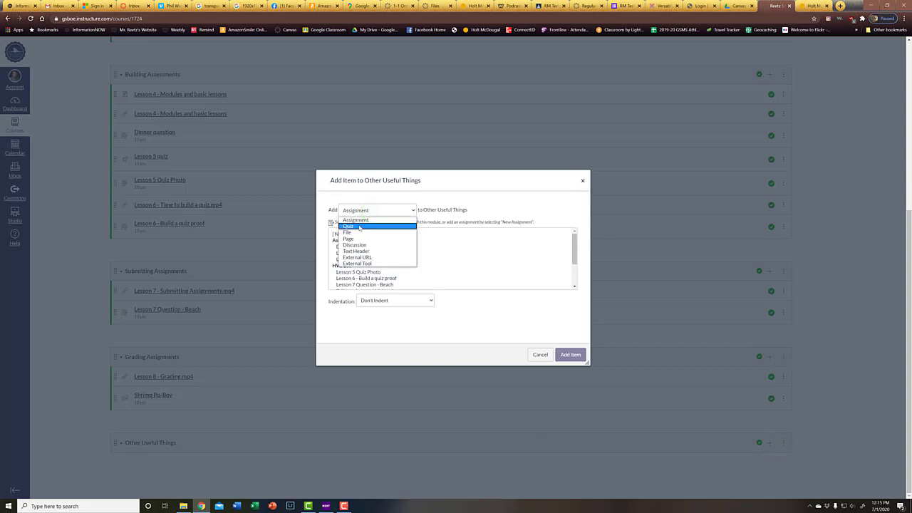
left_click(358, 240)
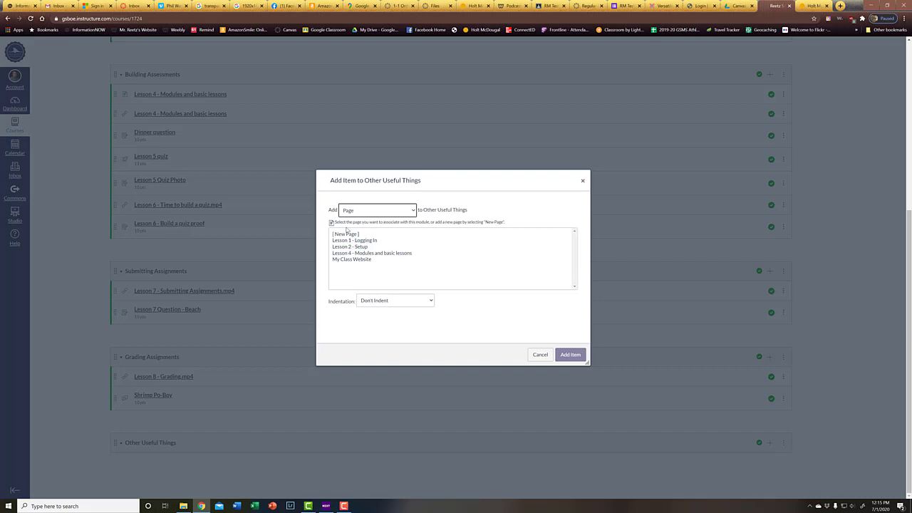
left_click(346, 232)
left_click(371, 301)
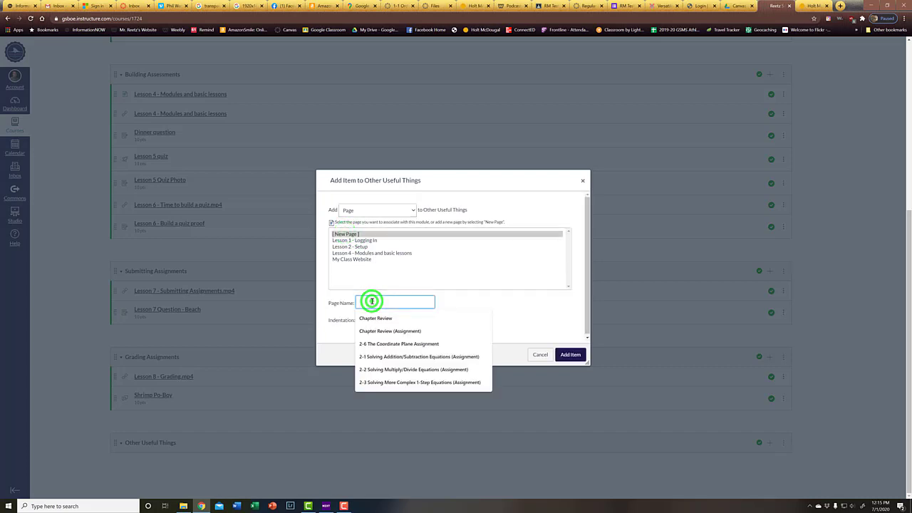
type("HW P252")
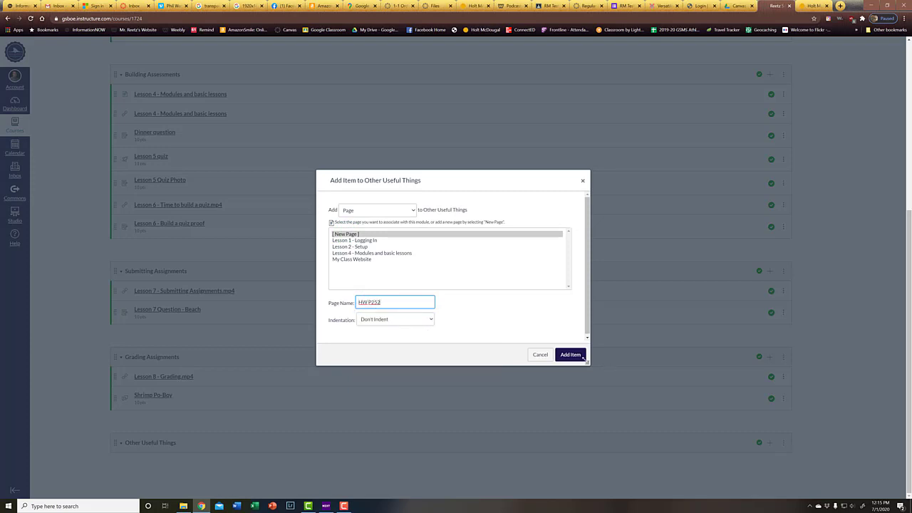
left_click(582, 355)
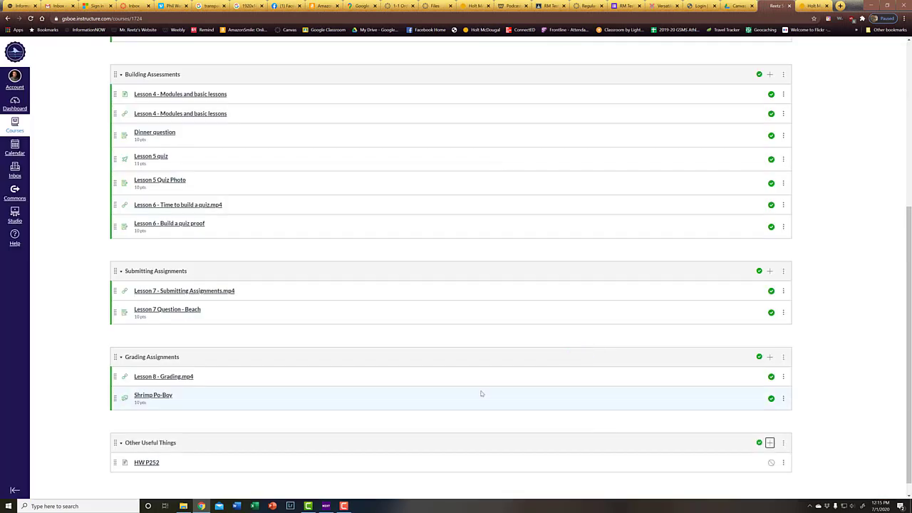
Step: Open the HW P252 page in edit mode and bring up the Embed Image dialog
left_click(150, 462)
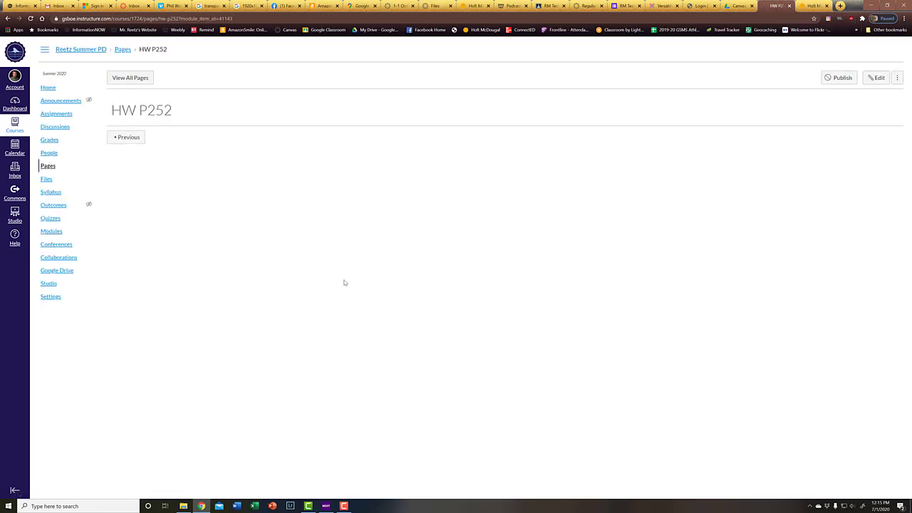
left_click(876, 77)
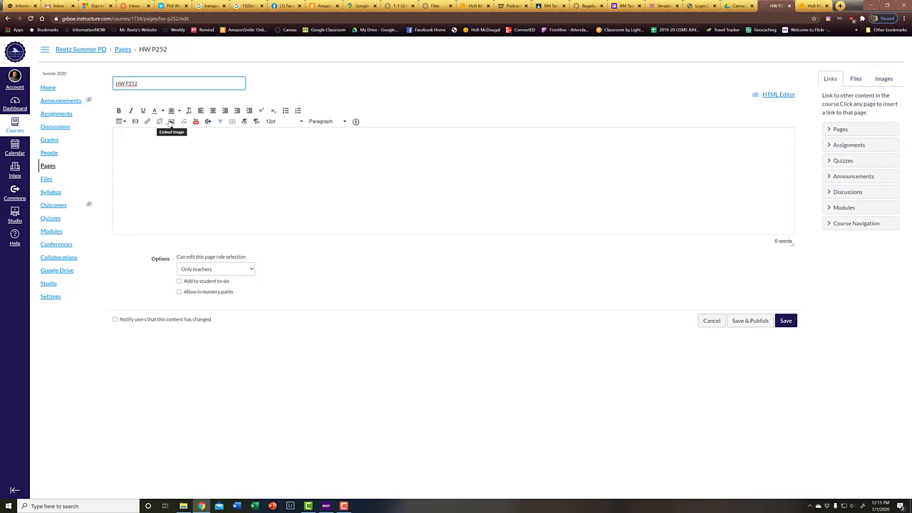
left_click(171, 121)
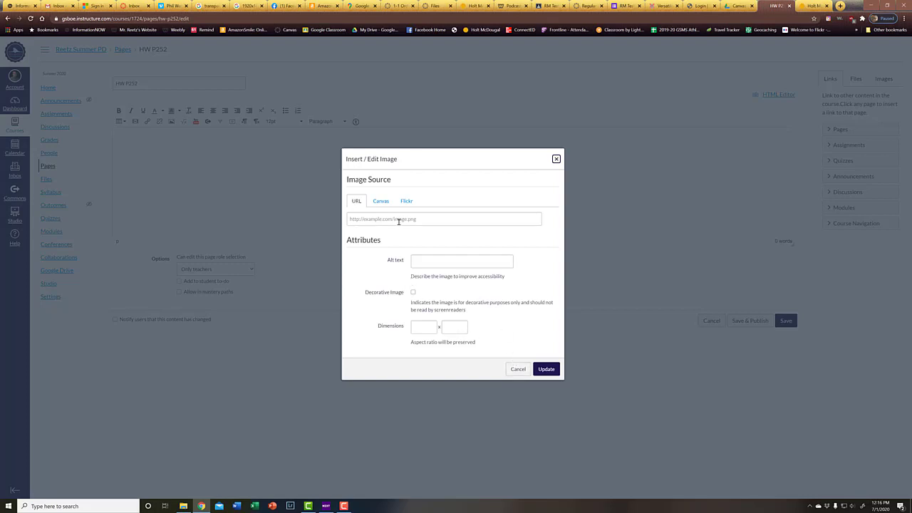
Step: Browse My files in the image dialog's Canvas section, then cancel without inserting anything
left_click(381, 201)
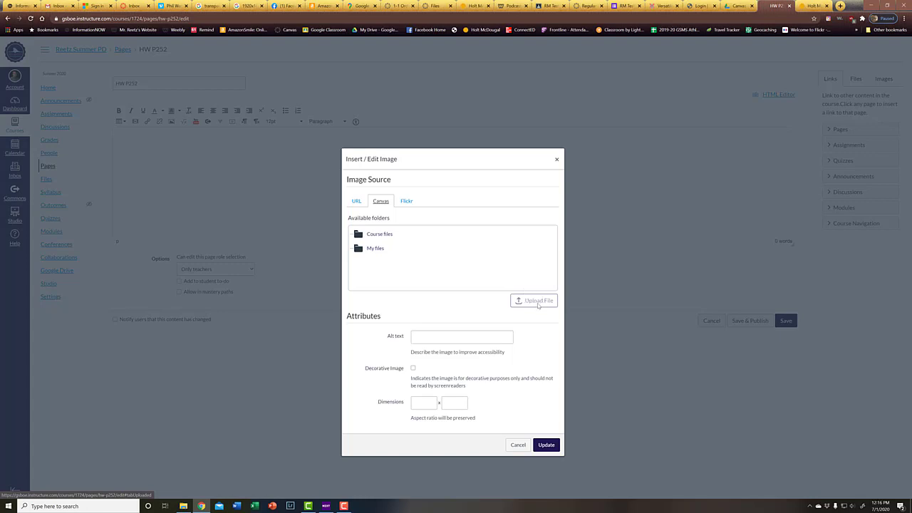
left_click(535, 302)
left_click(526, 301)
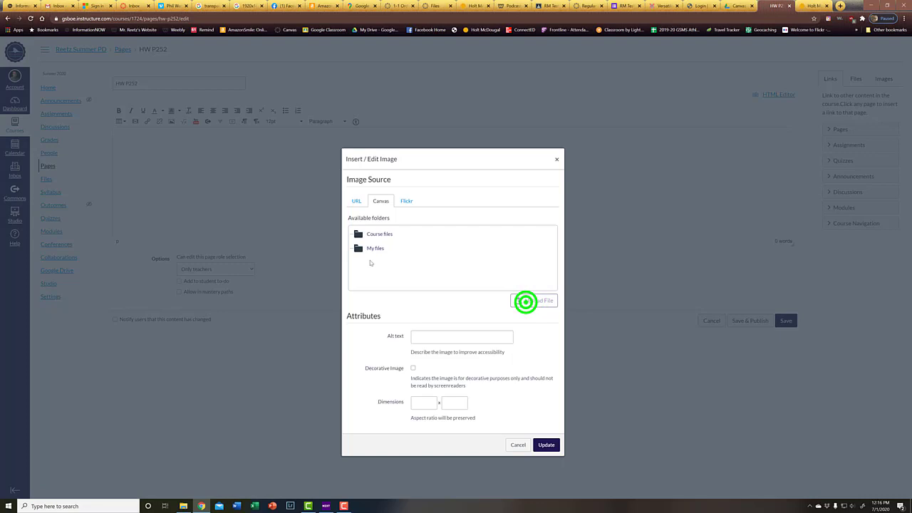
left_click(373, 246)
scroll(399, 271, "down", 1)
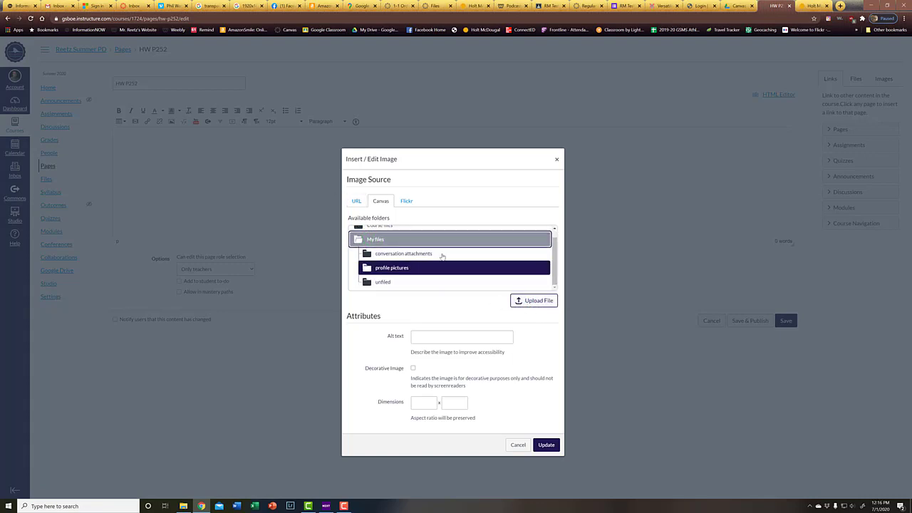
left_click(518, 444)
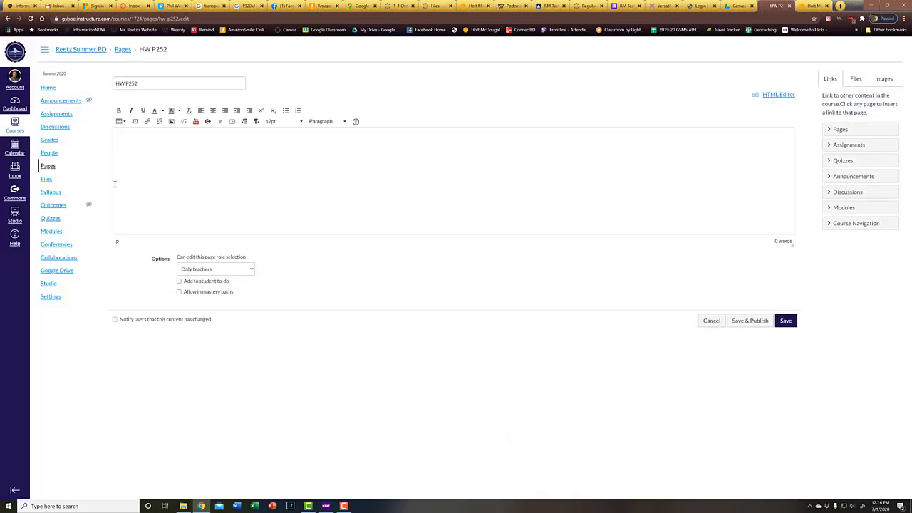
Step: Leave the page editor for course Files and create a folder named 'Book Page'
left_click(45, 180)
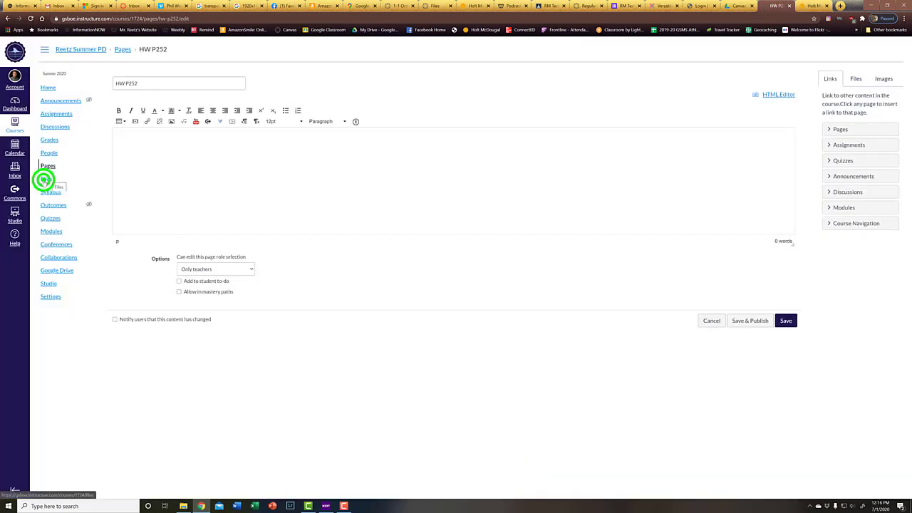
left_click(490, 58)
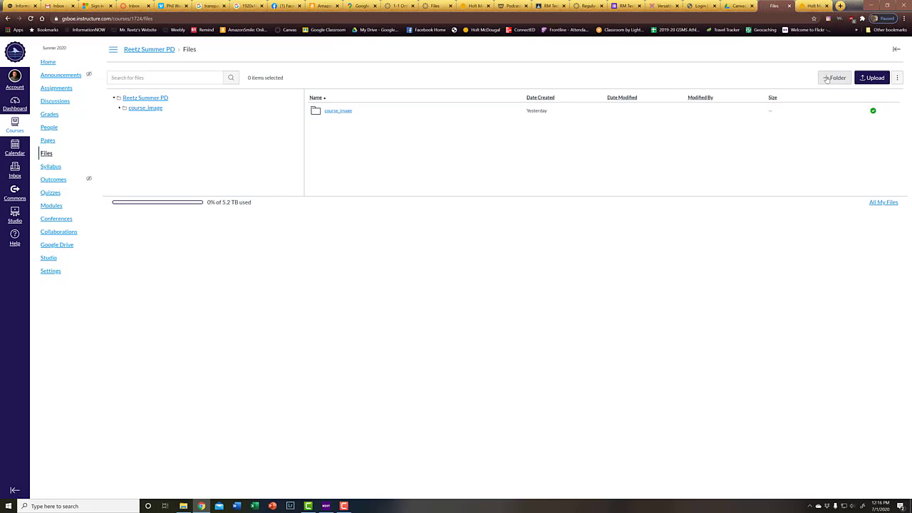
left_click(832, 78)
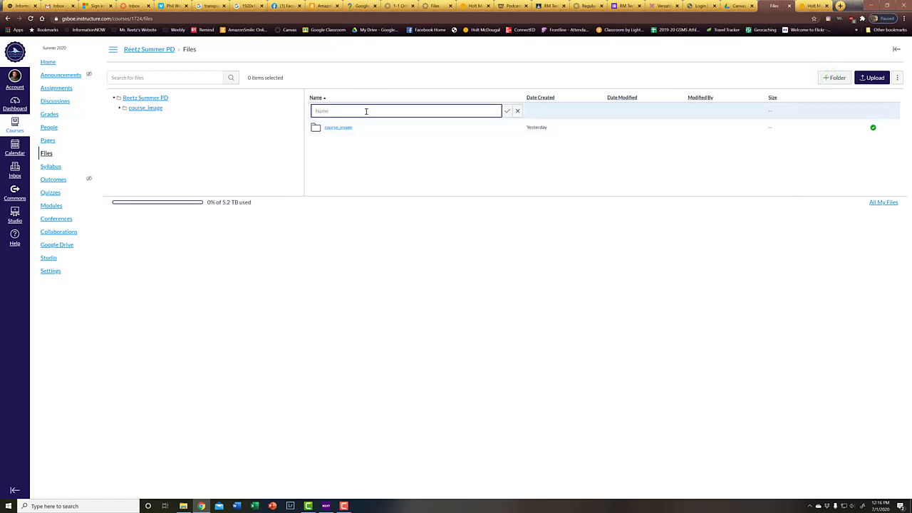
type("Book Page")
key("Return")
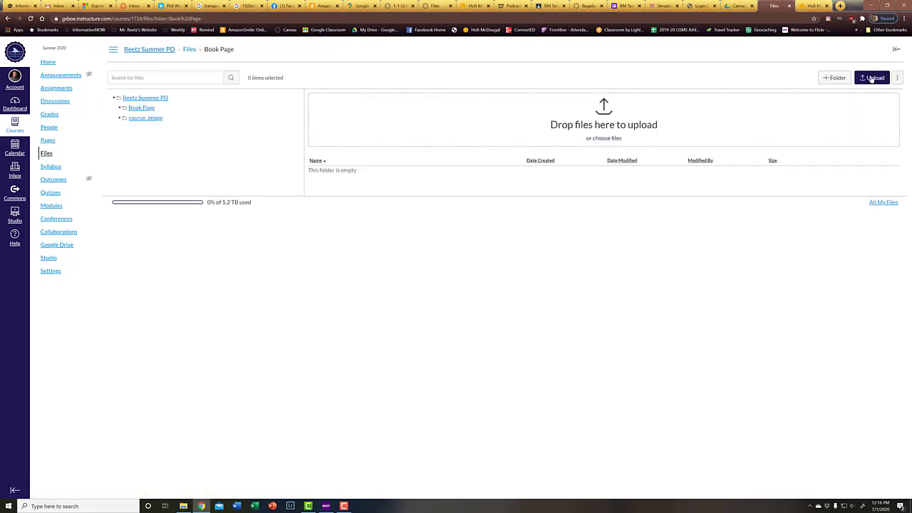
Step: Upload all sixteen page images, 102.jpg through 252.jpg, from Explorer into Book Page
left_click(182, 506)
left_click_drag(899, 354, 543, 301)
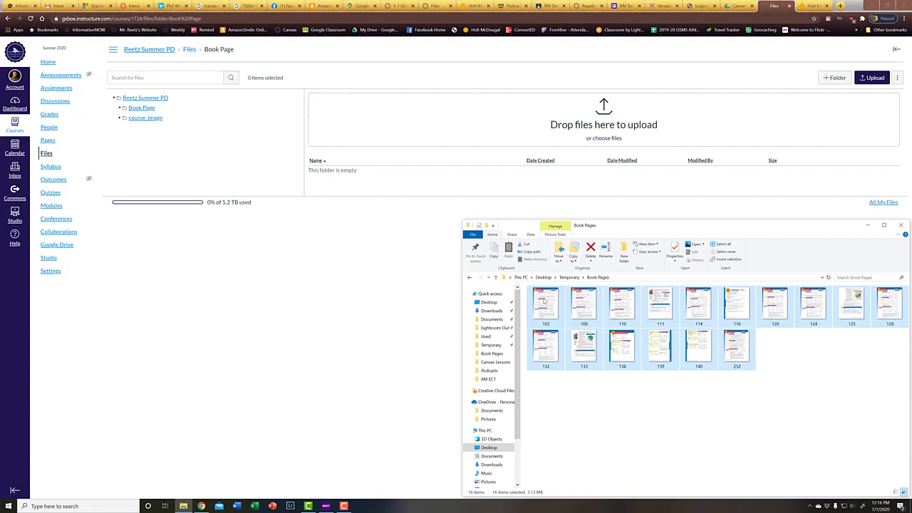
left_click_drag(554, 314, 480, 120)
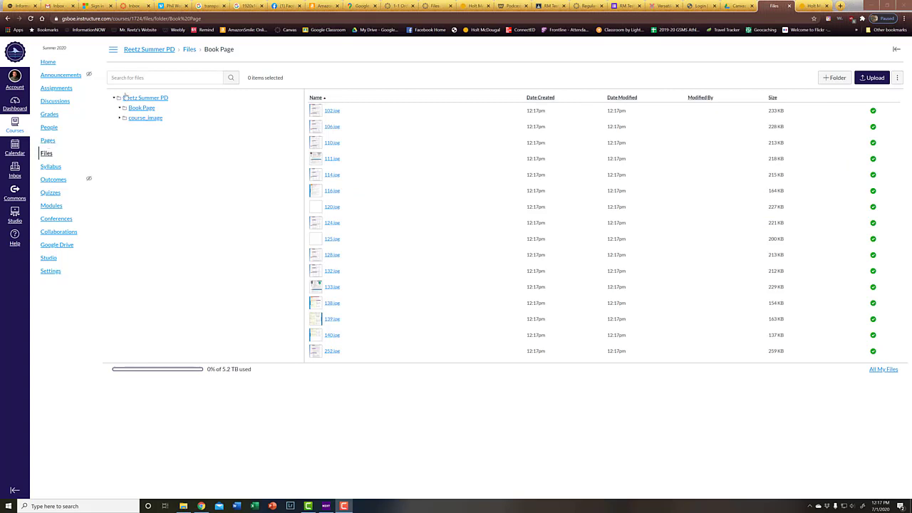
Step: Go back to the course modules, open HW P252 under Other Useful Things, and edit it
left_click(149, 50)
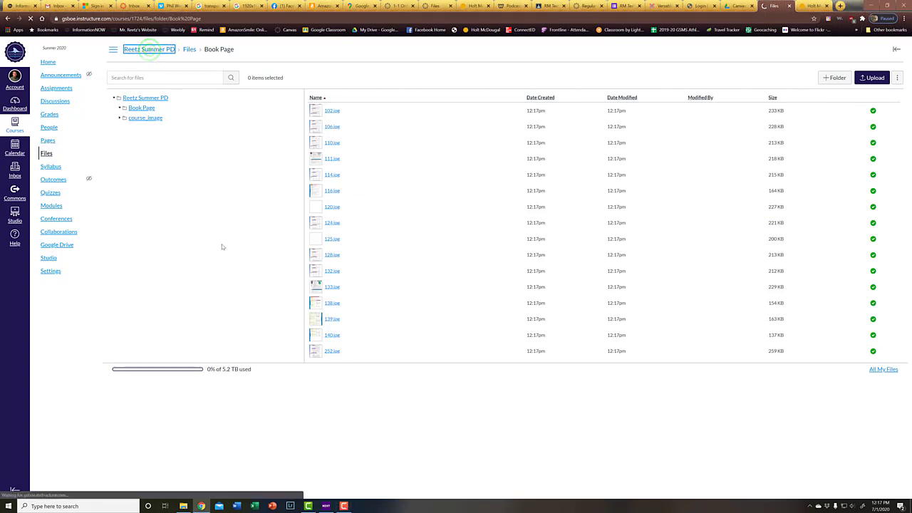
scroll(360, 291, "down", 5)
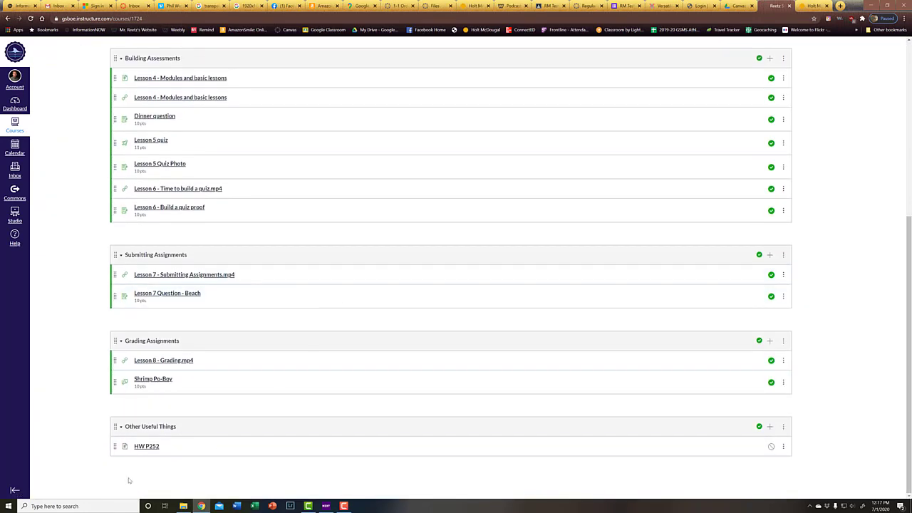
left_click(146, 447)
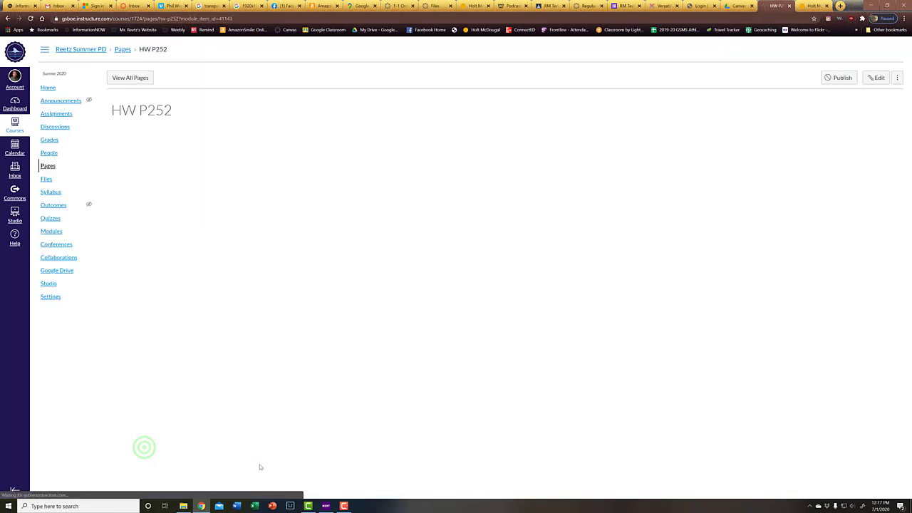
left_click(877, 76)
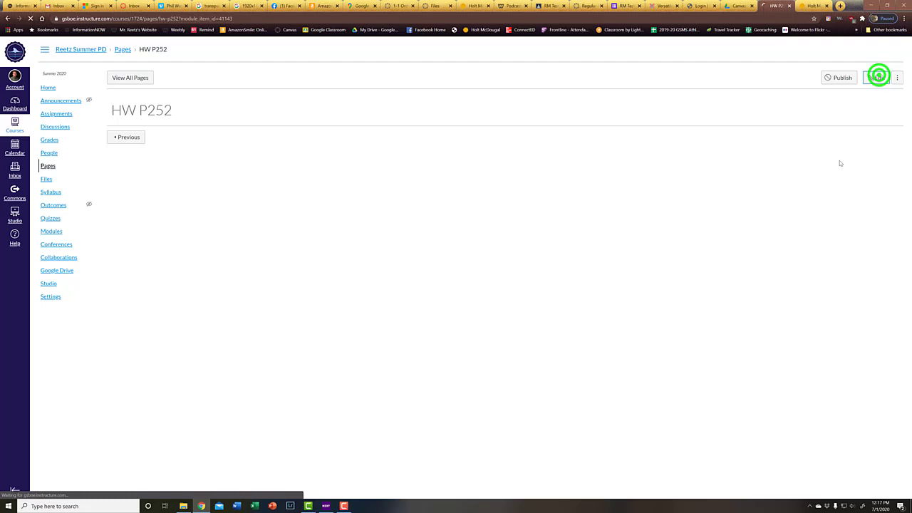
left_click(415, 178)
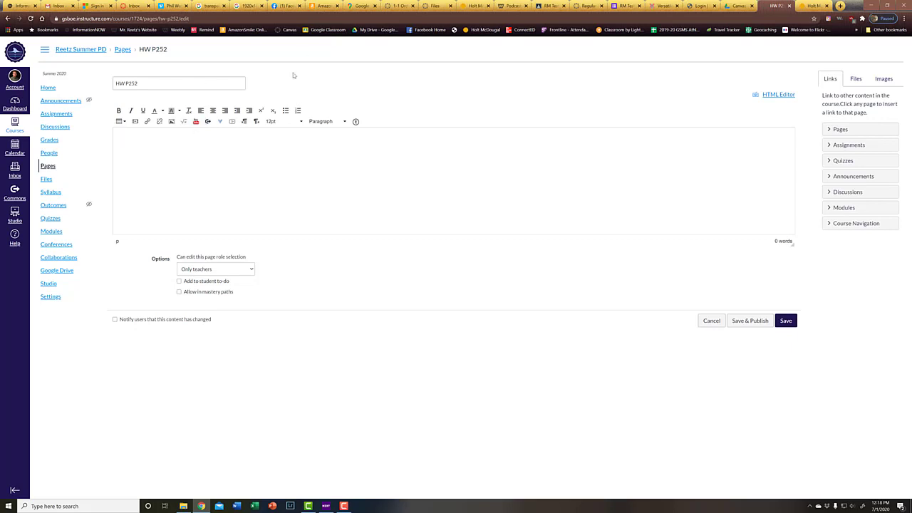
Step: Write 'Complete Page 252 #1-500 all. No crying allowed!!!' in 24pt font
left_click(275, 121)
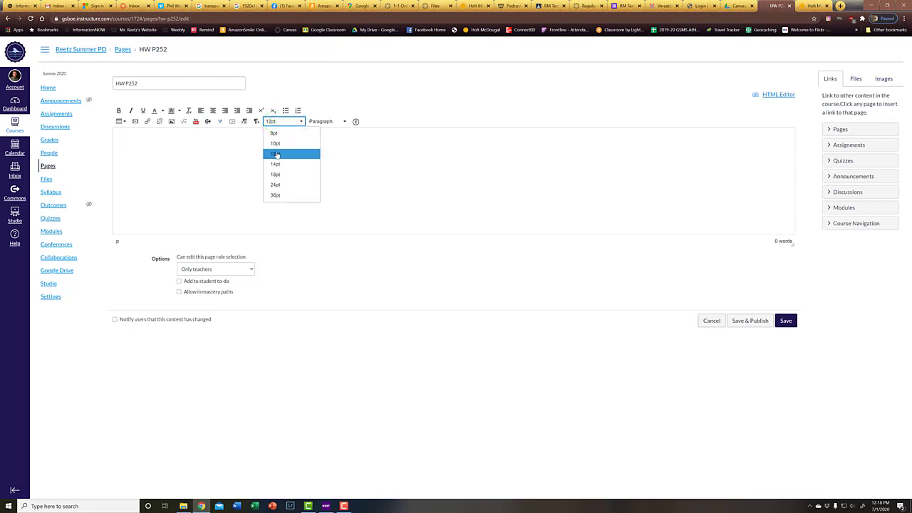
left_click(275, 184)
type("Cop")
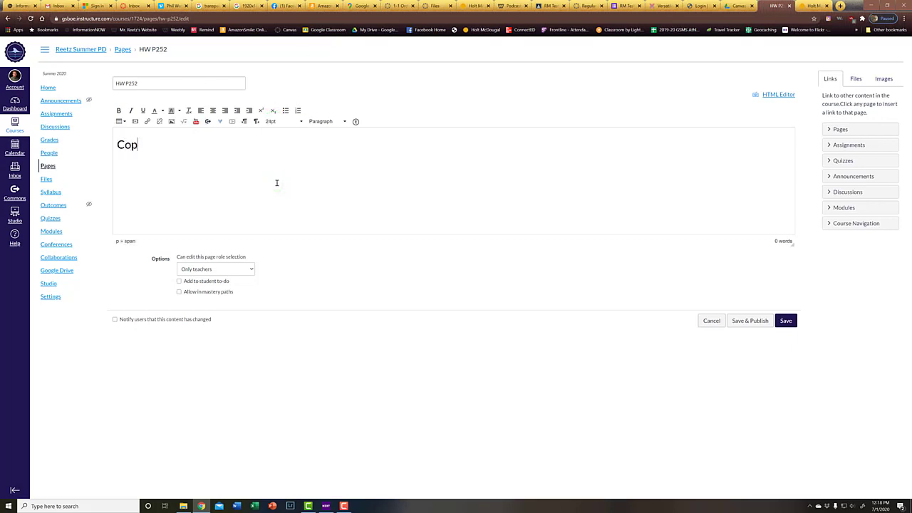
type("mp")
key("BackSpace")
key("BackSpace")
key("BackSpace")
type("mplete Page 252")
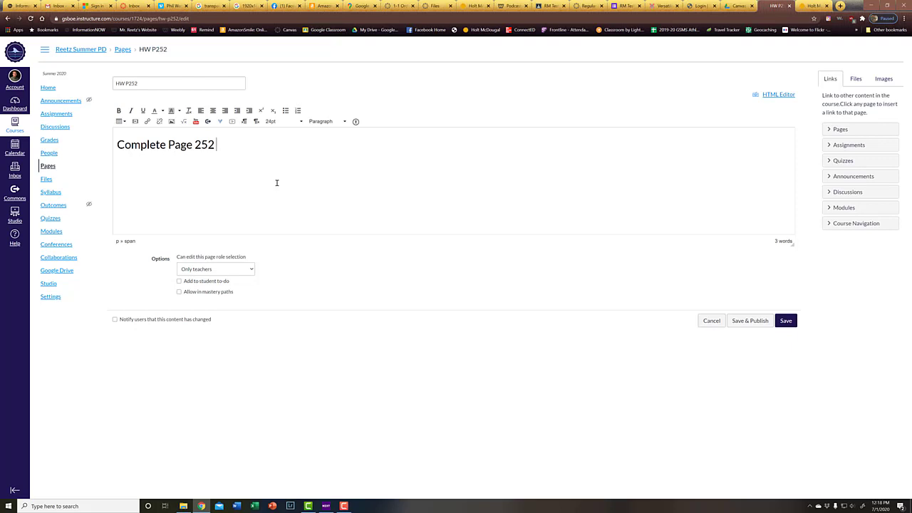
type(" #1-500 all. No cryi")
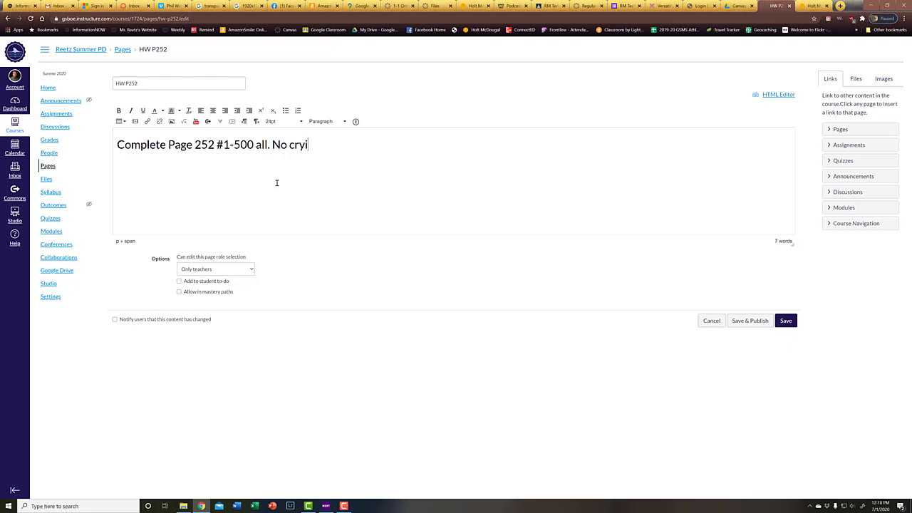
type("ng allo")
key("BackSpace")
type("lowed!!!")
Step: Embed 252.jpg from Course files > Book Page into the page below the instructions
left_click(171, 121)
left_click(381, 201)
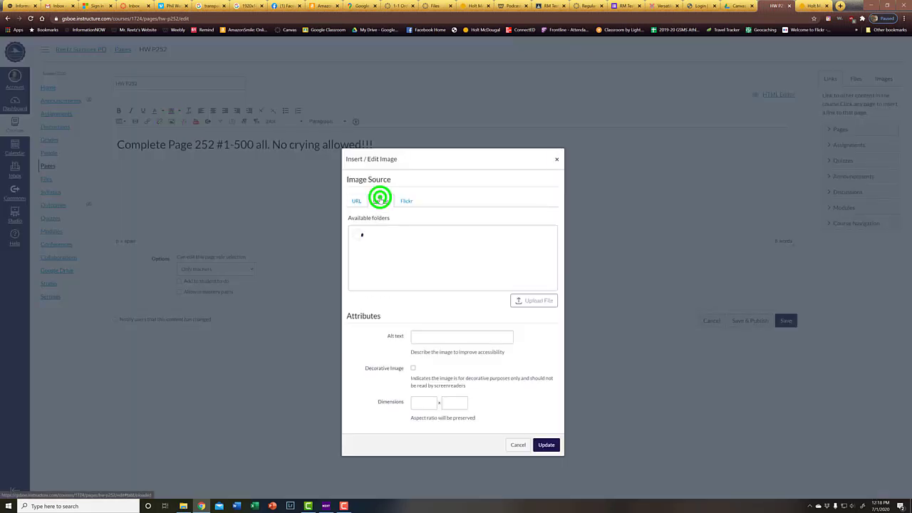
left_click(372, 248)
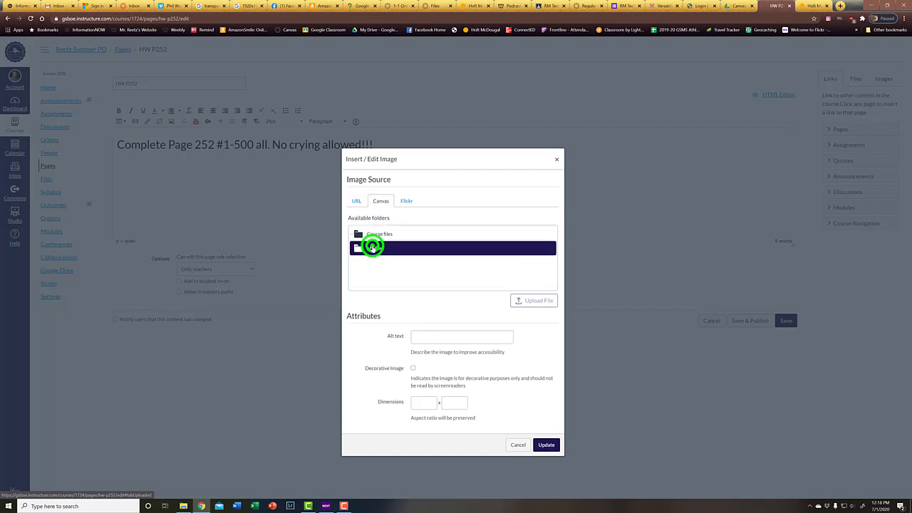
left_click(372, 233)
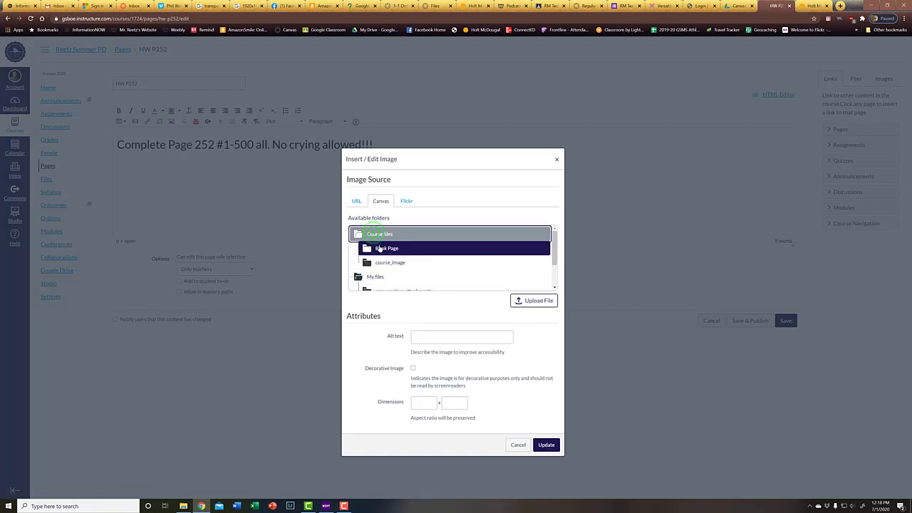
left_click(379, 249)
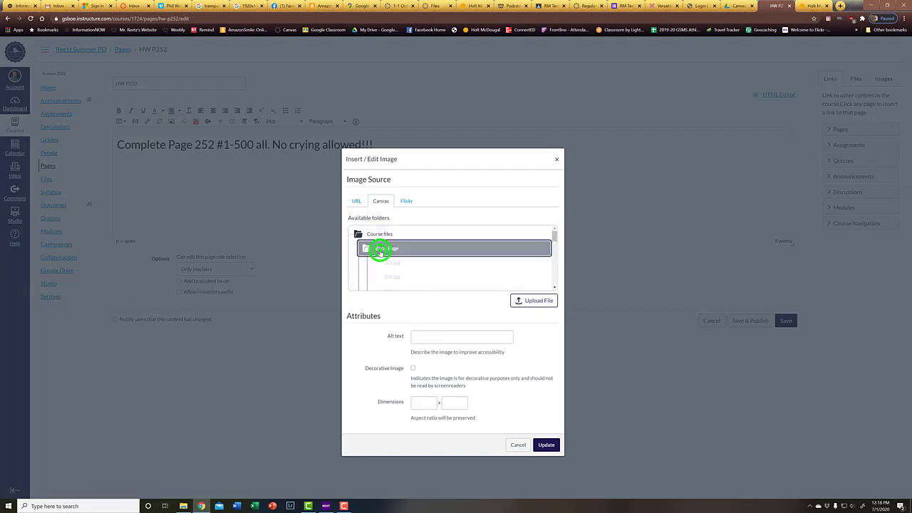
scroll(380, 253, "down", 1)
scroll(380, 252, "down", 3)
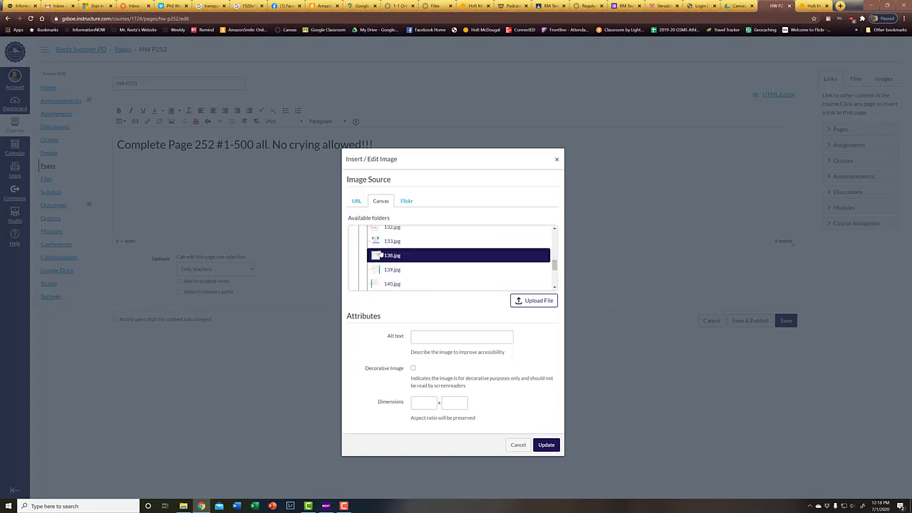
left_click(391, 262)
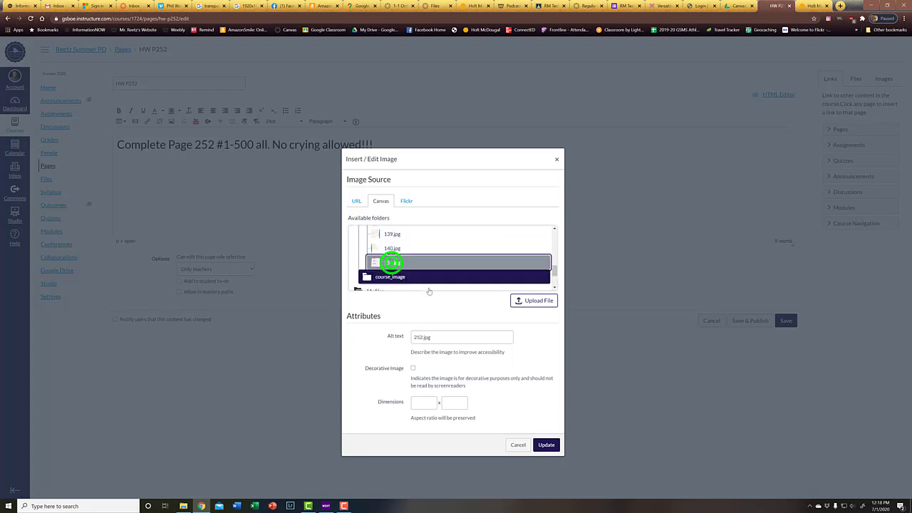
left_click(546, 444)
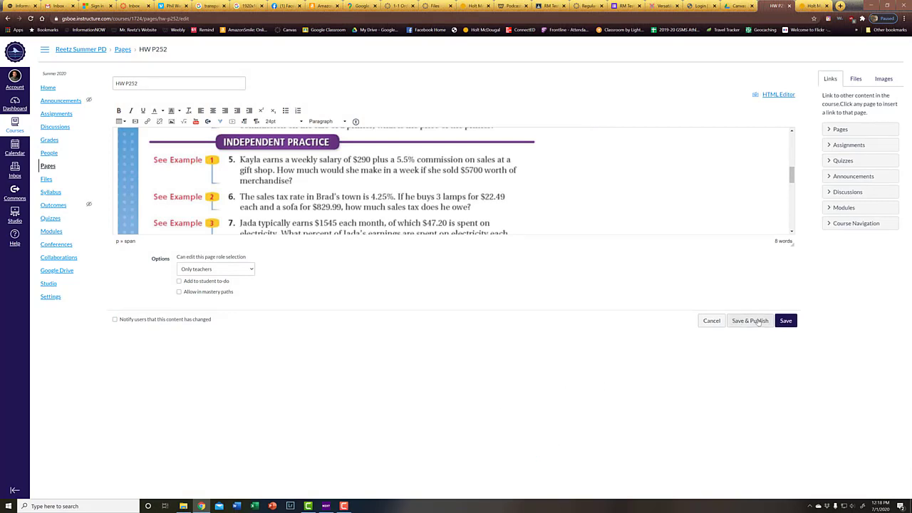
Step: Save and publish HW P252, then review its instruction line and page 252 exercises image
left_click(757, 320)
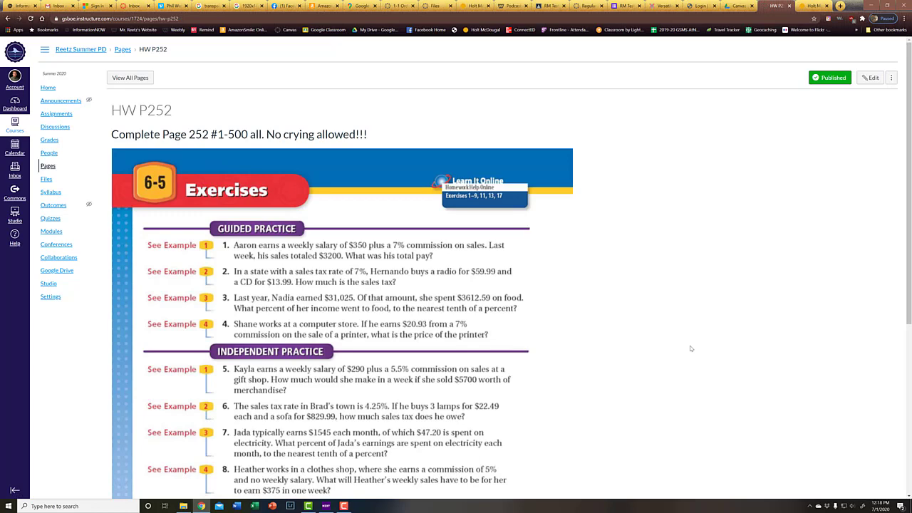
left_click_drag(125, 135, 360, 136)
scroll(569, 301, "down", 4)
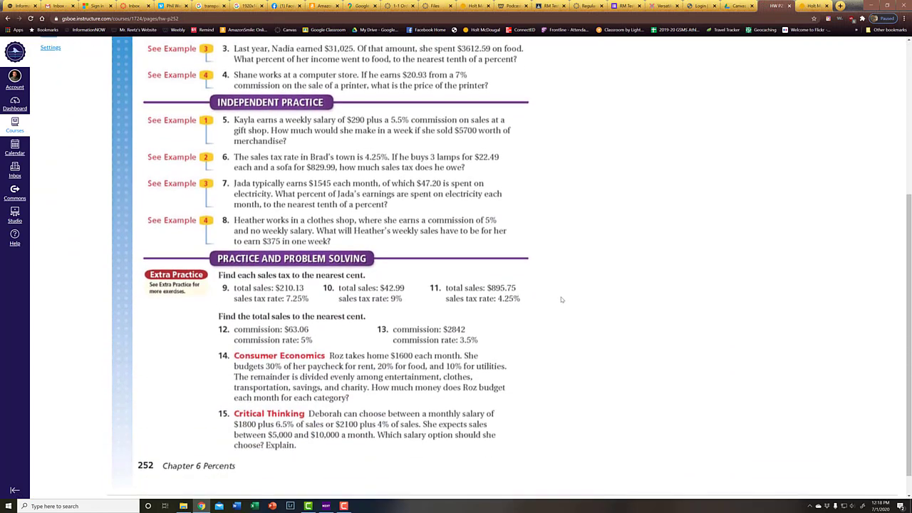
scroll(560, 298, "up", 4)
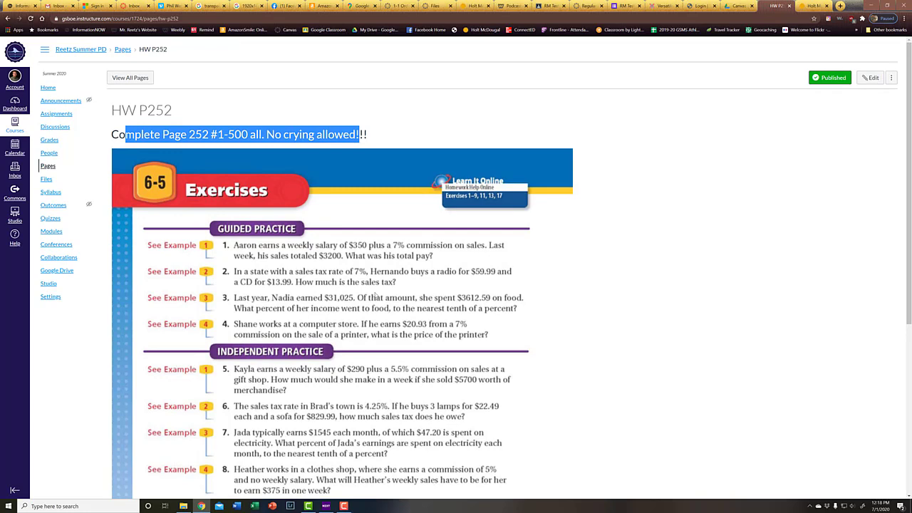
scroll(375, 295, "down", 4)
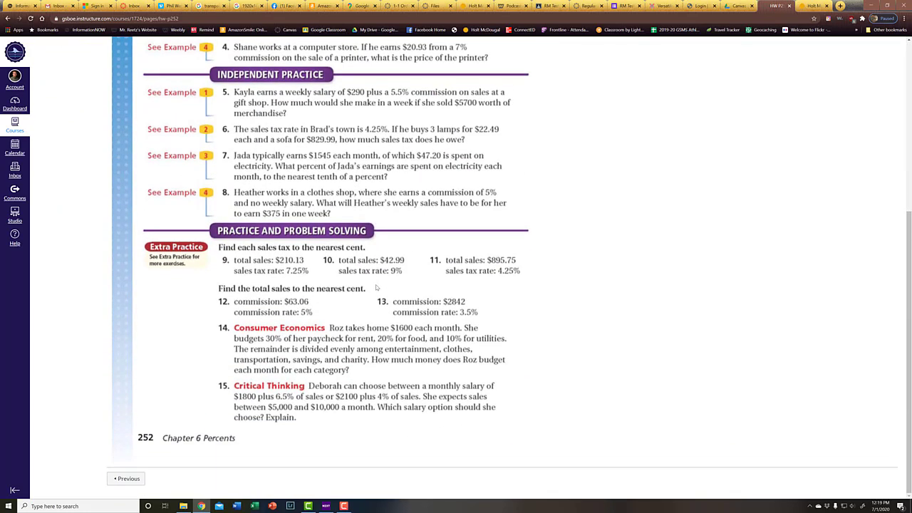
scroll(375, 284, "up", 4)
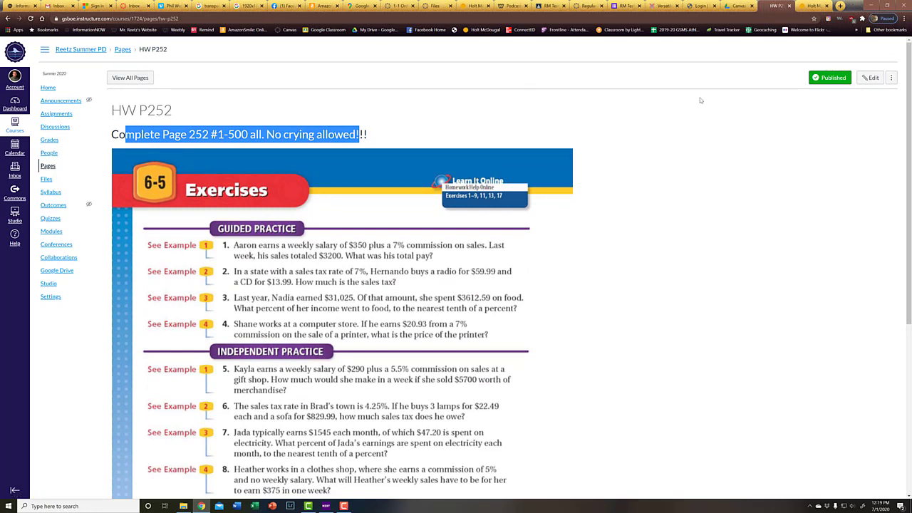
left_click(290, 109)
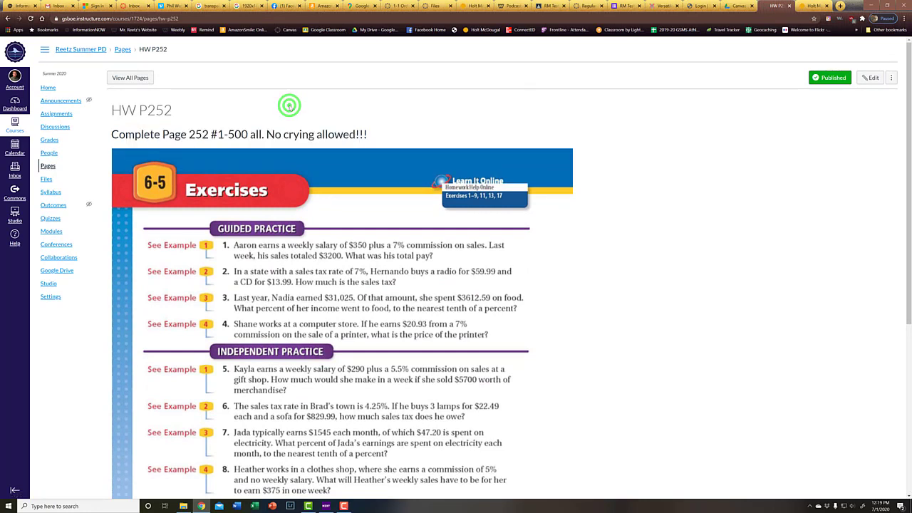